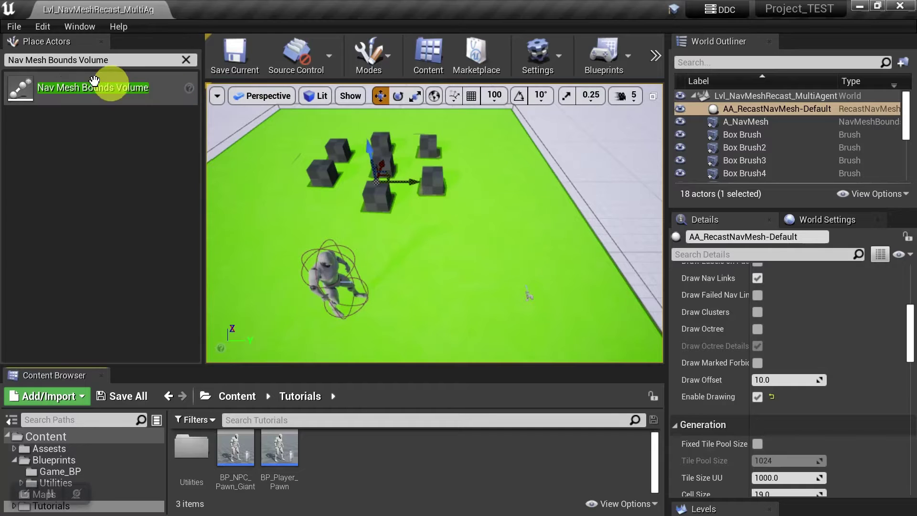
left_click_drag(54, 89, 418, 274)
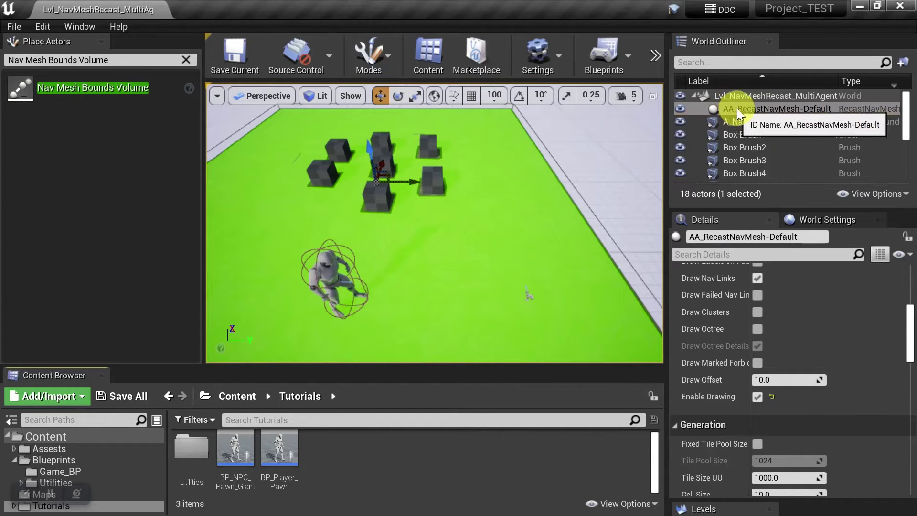
left_click(789, 108)
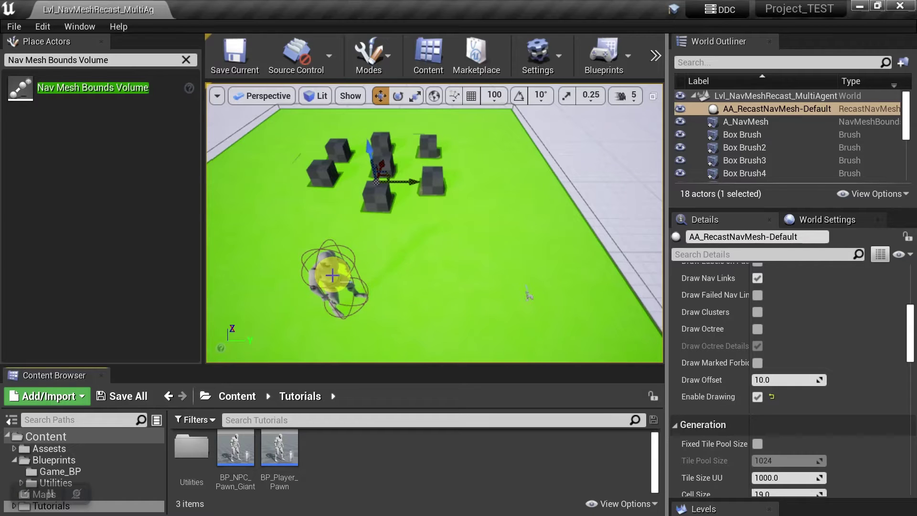
In Project Settings, add a new supported navigation agent named Char1.
left_click(41, 27)
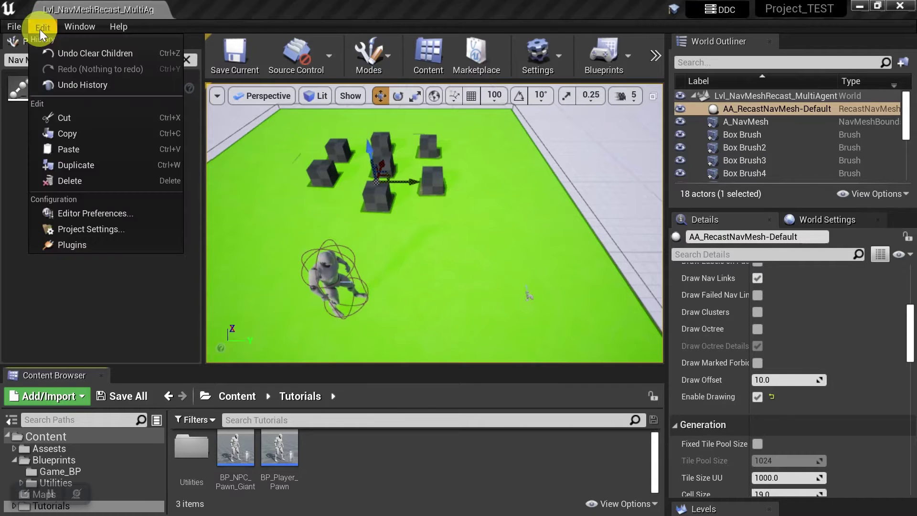
left_click(78, 230)
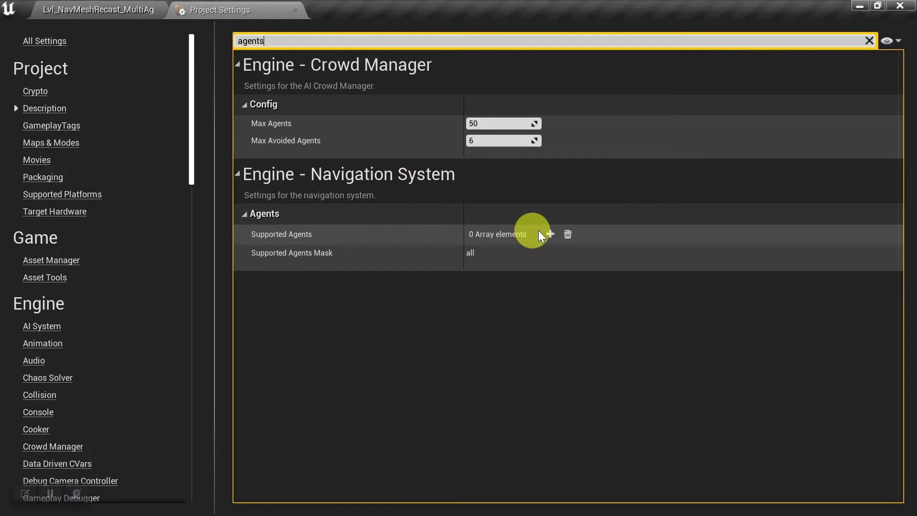
left_click(550, 233)
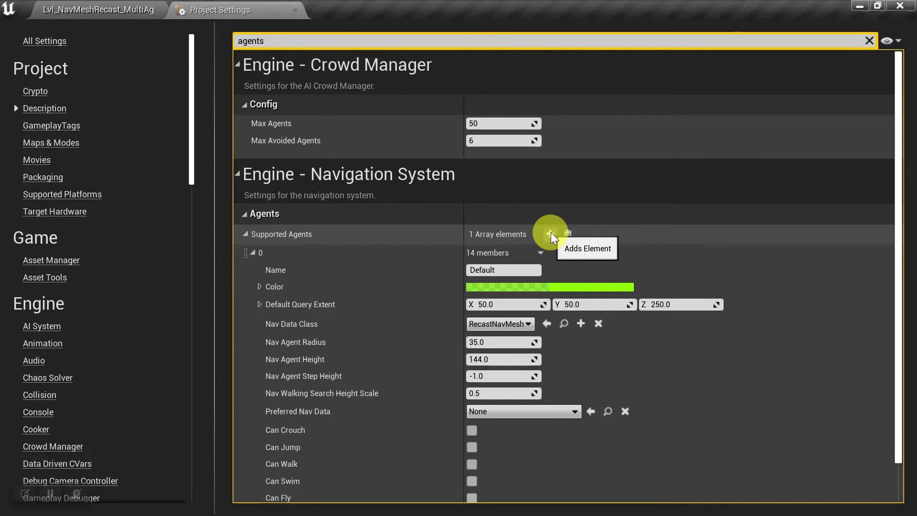
left_click(502, 270)
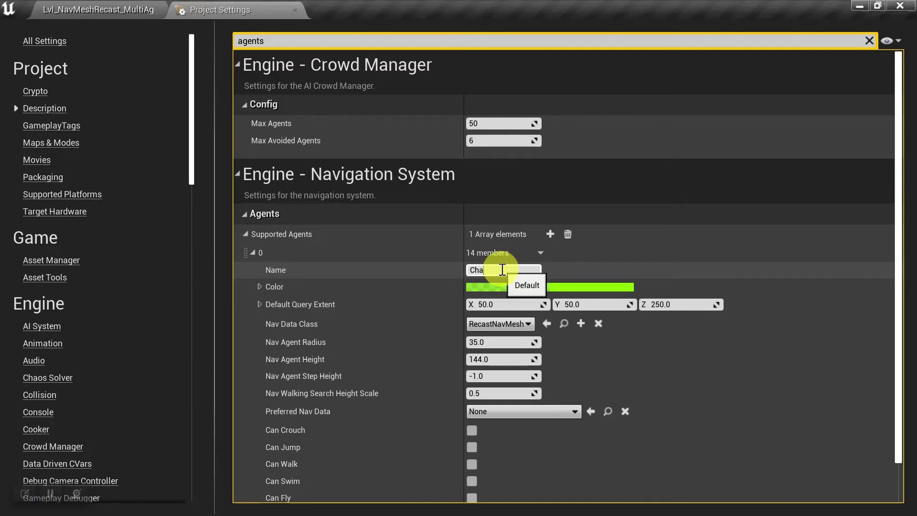
Give Char1 a blue colour, radius 42 and height 192.
left_click(592, 288)
left_click_drag(646, 224, 638, 200)
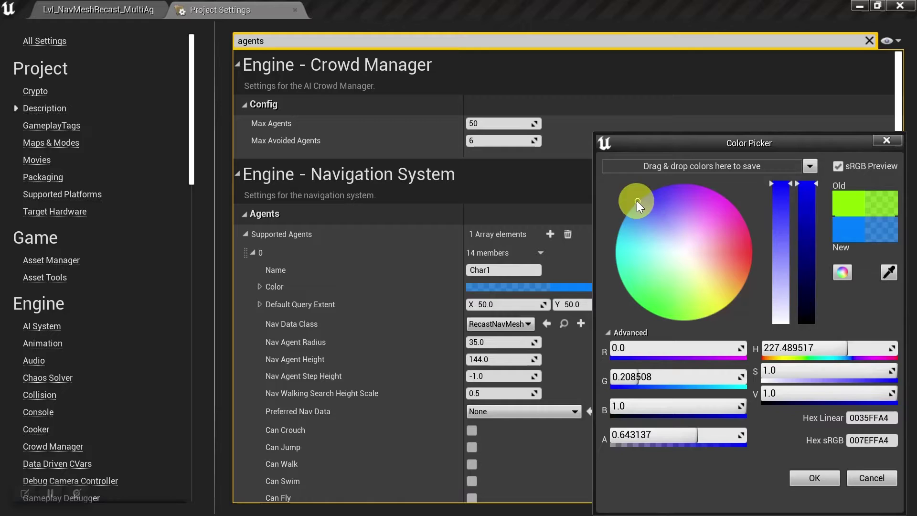
left_click(814, 478)
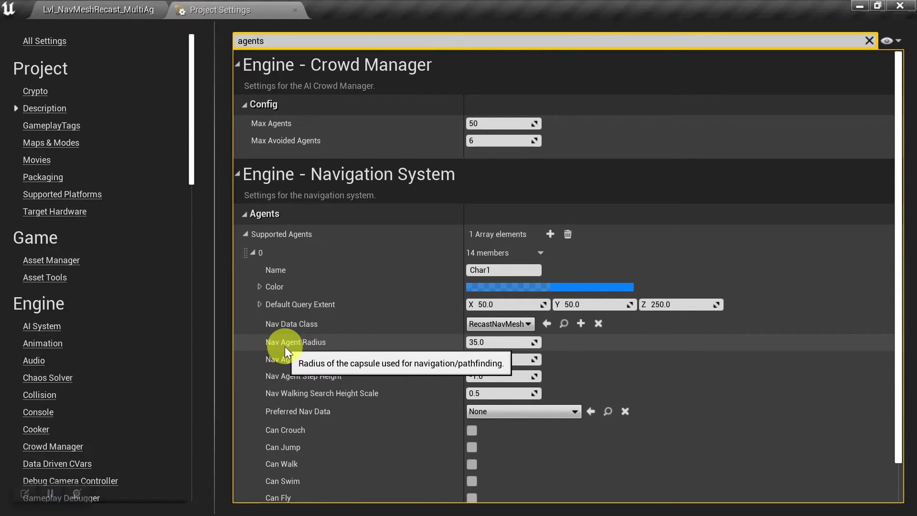
left_click(496, 342)
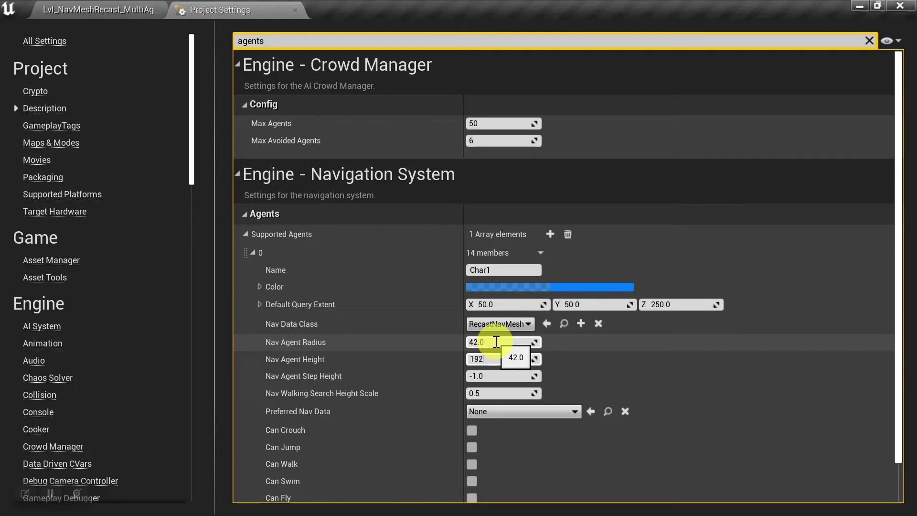
key("Return")
Add a second supported agent named Char2 and colour it orange.
left_click(550, 234)
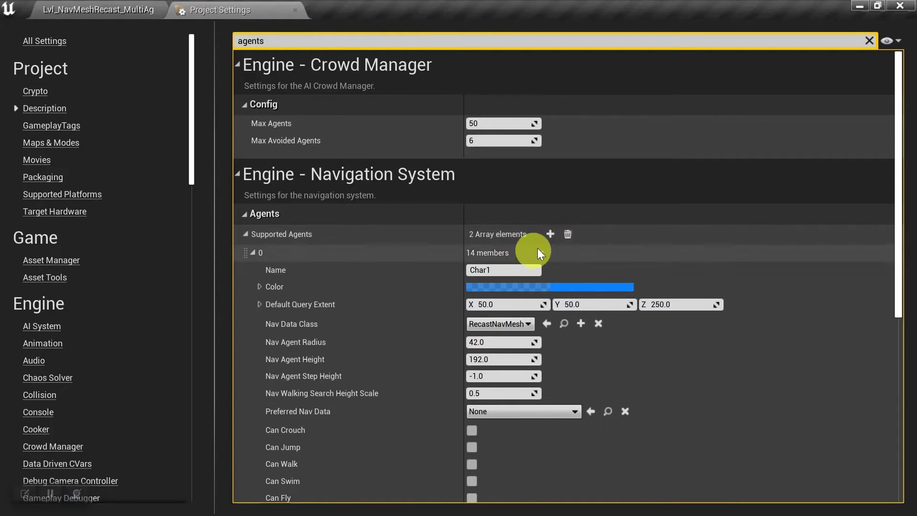
scroll(544, 263, "down", 3)
left_click(497, 372)
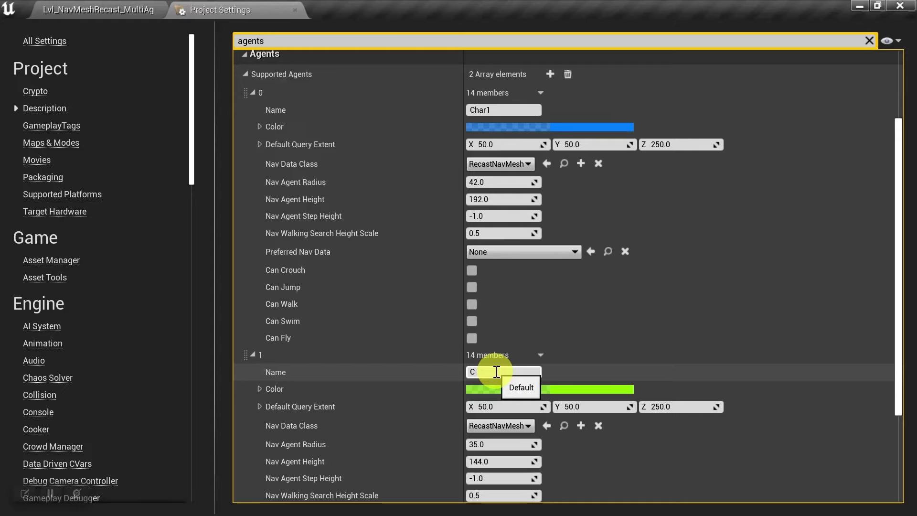
left_click(569, 389)
left_click(710, 295)
left_click_drag(712, 296, 744, 316)
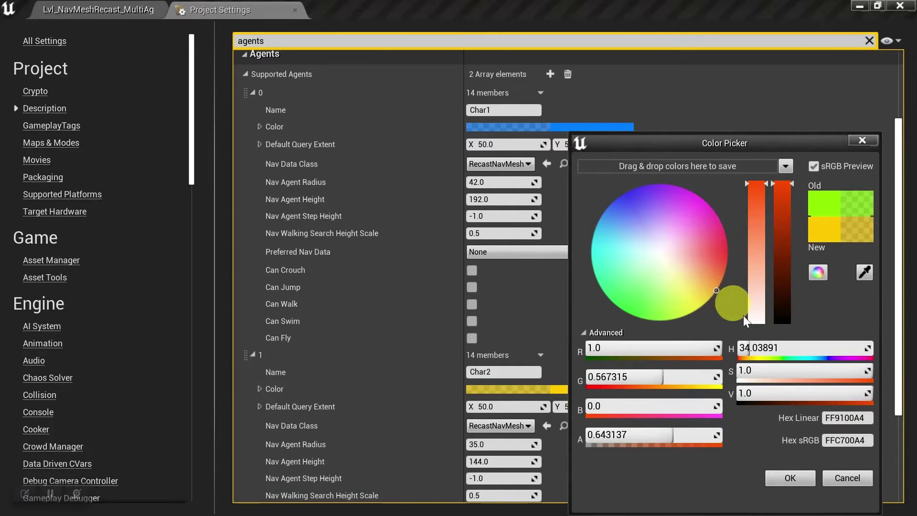
left_click(789, 478)
Set Char2's nav agent radius to 126 and height to 576.
scroll(530, 335, "down", 3)
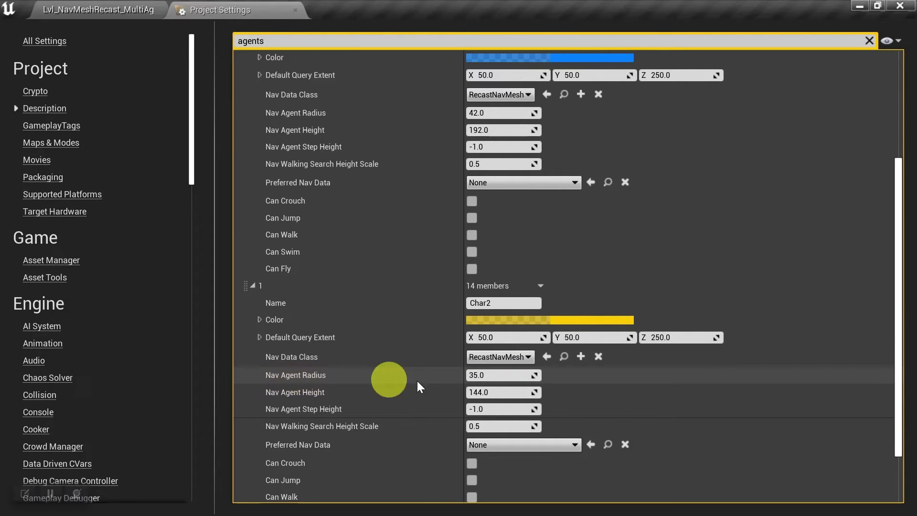
left_click(498, 375)
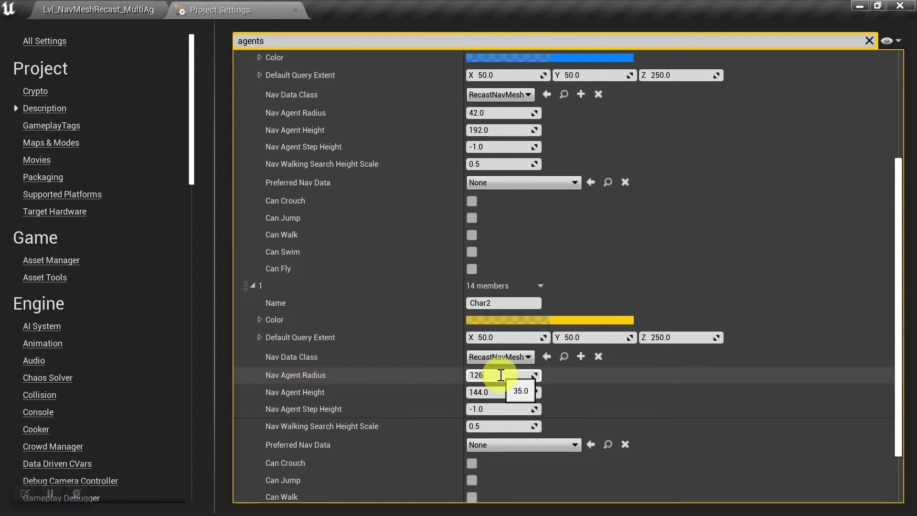
type("126")
key("Tab")
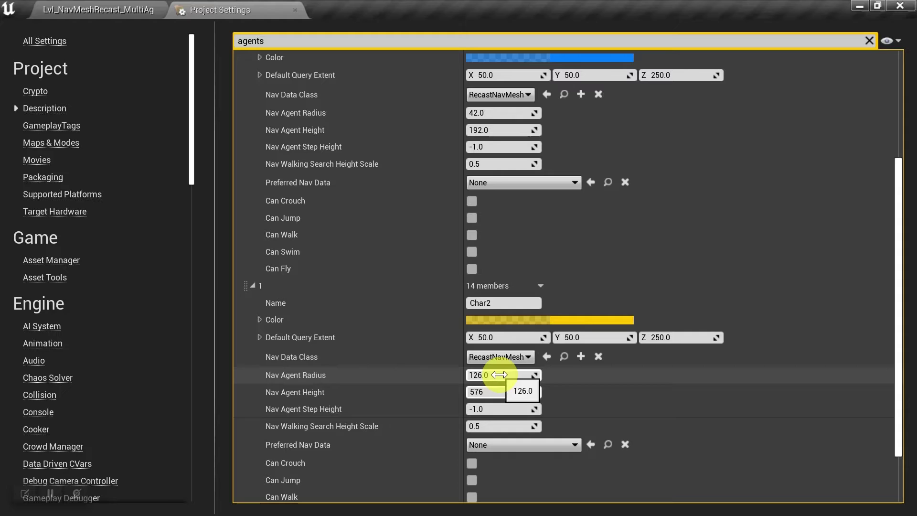
scroll(569, 278, "up", 2)
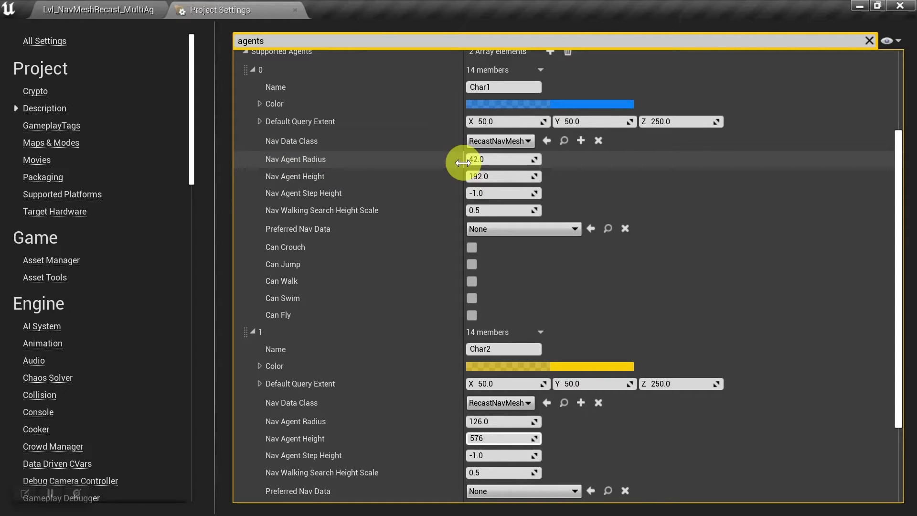
scroll(475, 262, "down", 5)
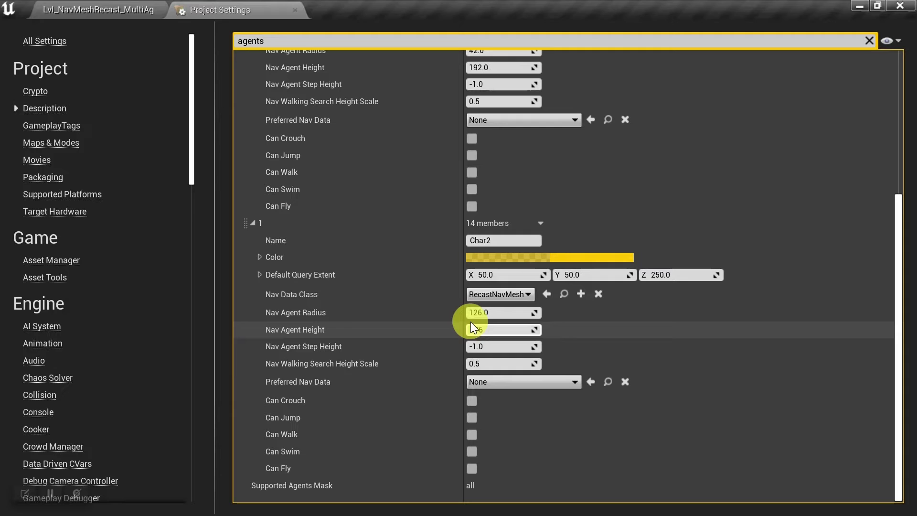
key("Return")
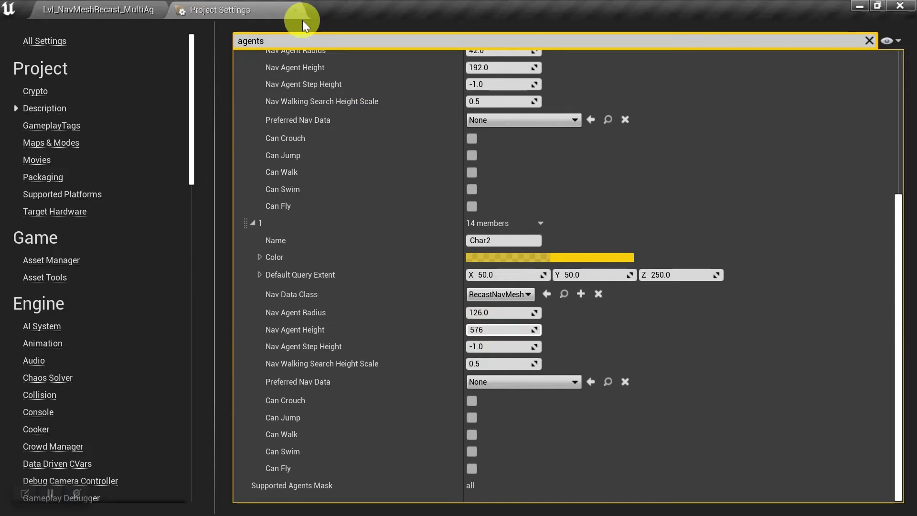
Open BP_Player_Pawn and filter Character Movement details by 'ag' to show radius 42, height 192.
left_click(296, 10)
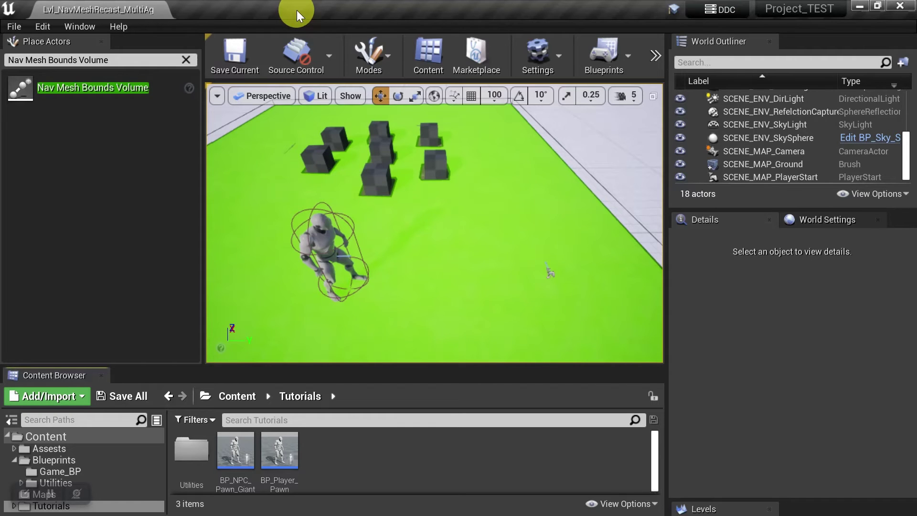
mouse_move(290, 448)
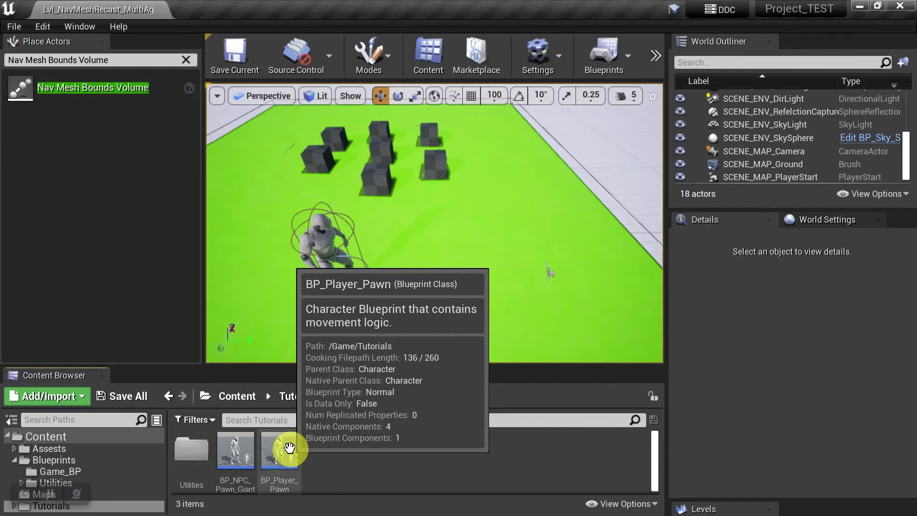
double_click(289, 448)
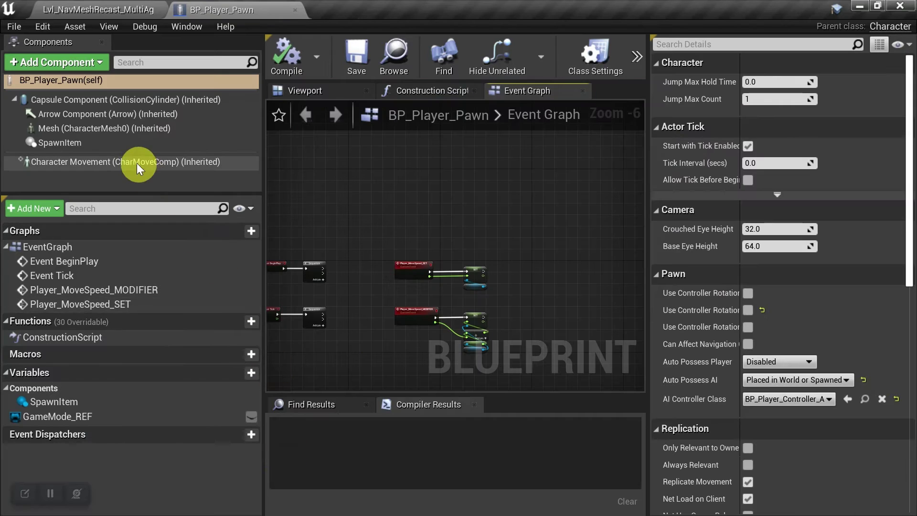
left_click(134, 159)
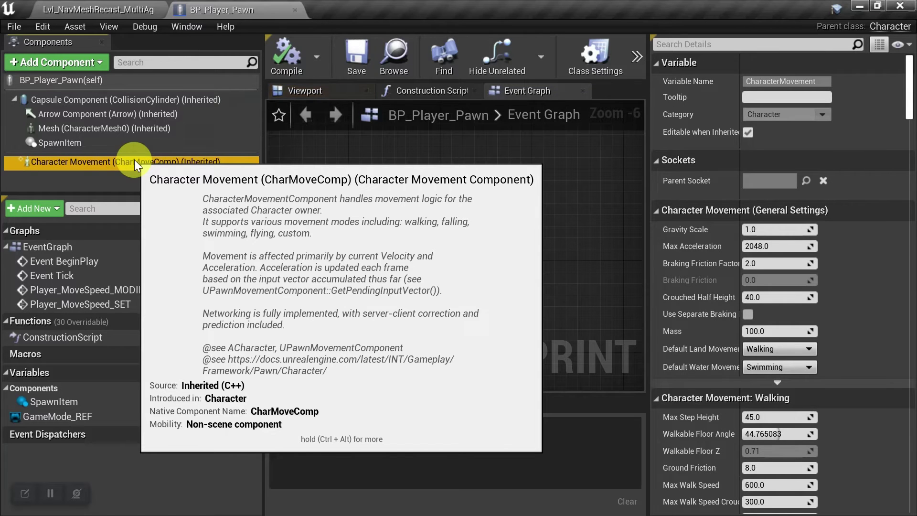
left_click(691, 43)
type("agent")
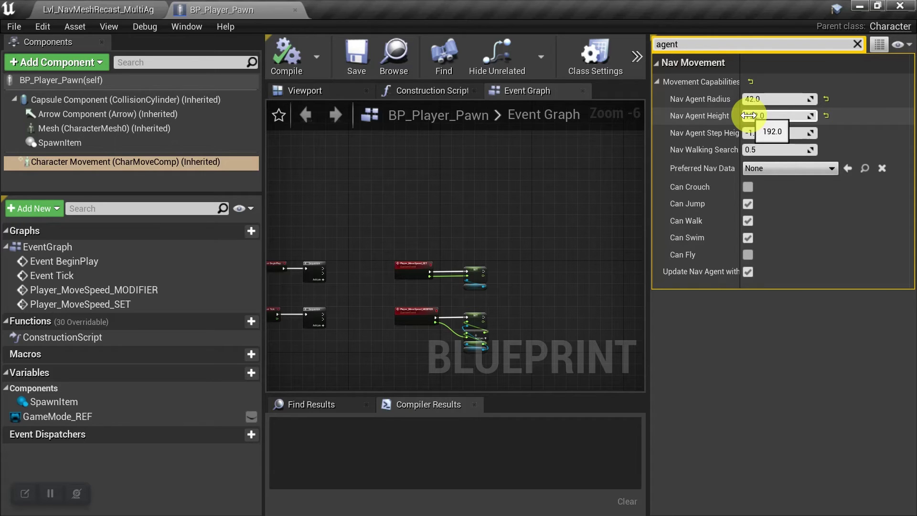
Open BP_NPC_Pawn_Giant and filter its Character Movement details to show radius 126, height 576.
left_click(296, 11)
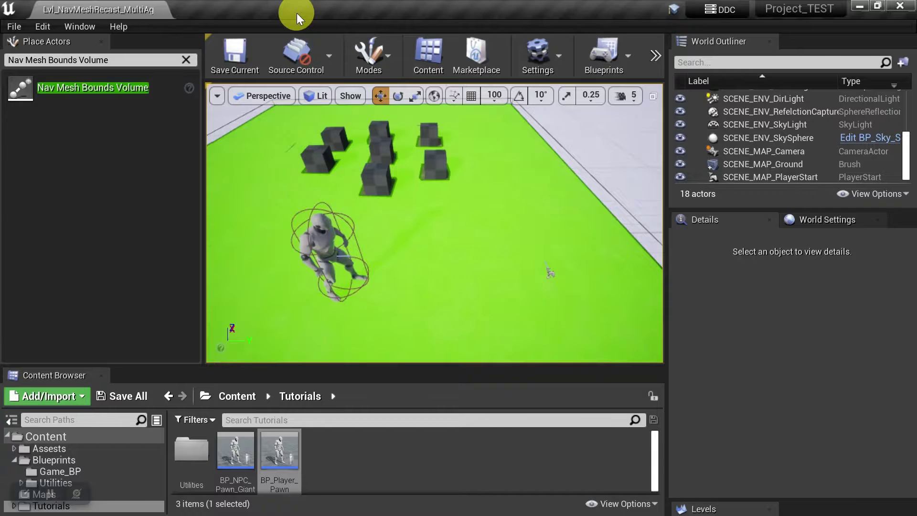
left_click(237, 445)
double_click(238, 444)
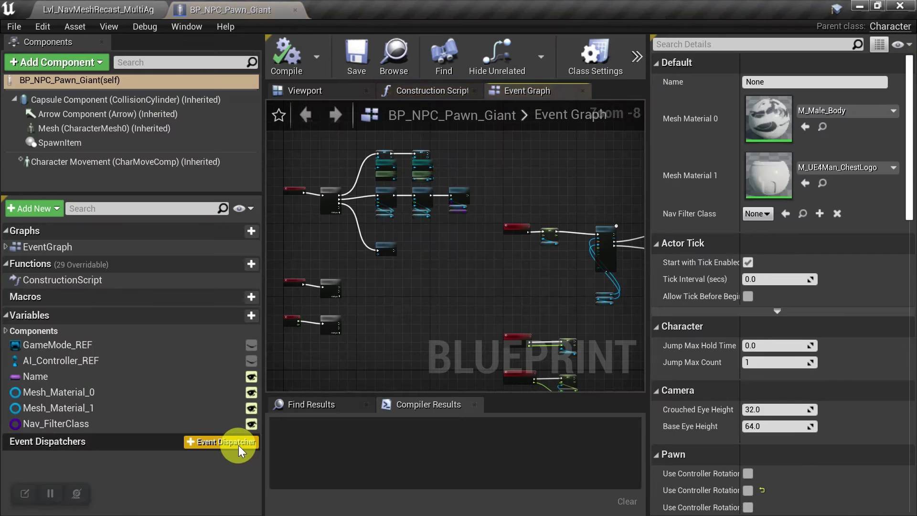
left_click(134, 130)
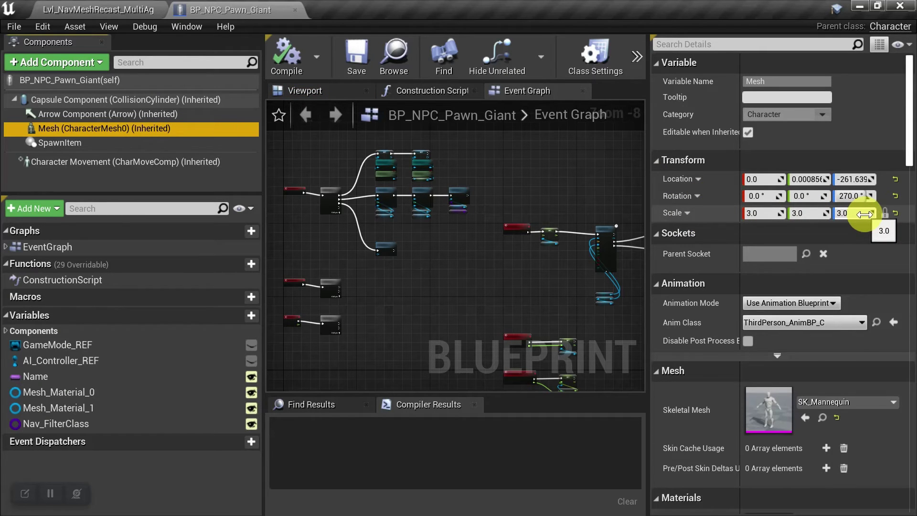
left_click(150, 162)
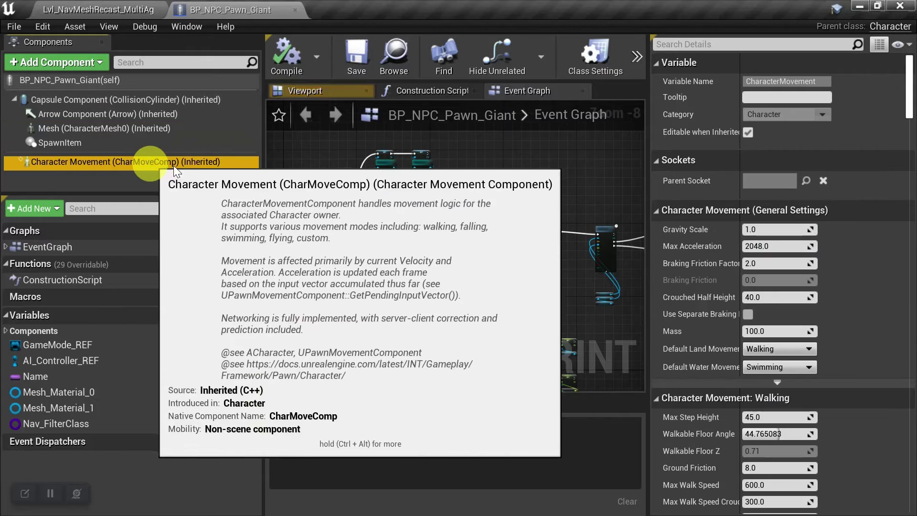
left_click(692, 44)
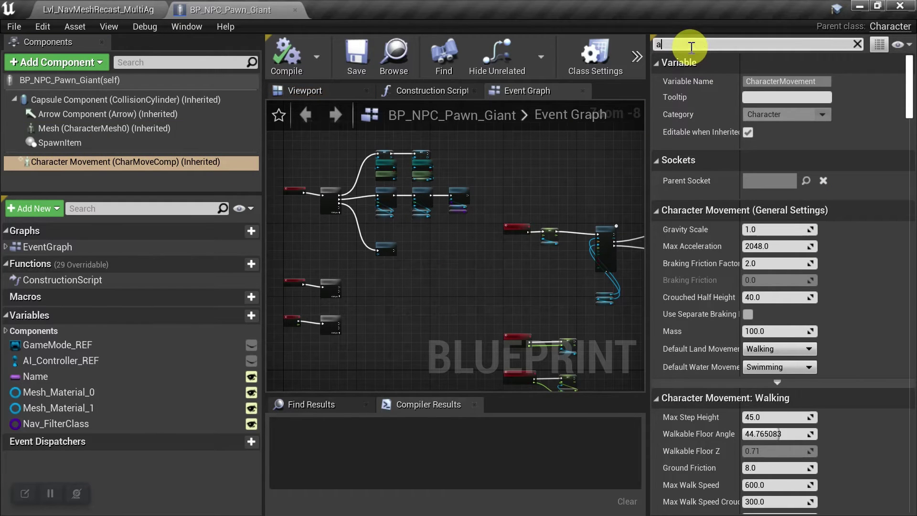
type("gent")
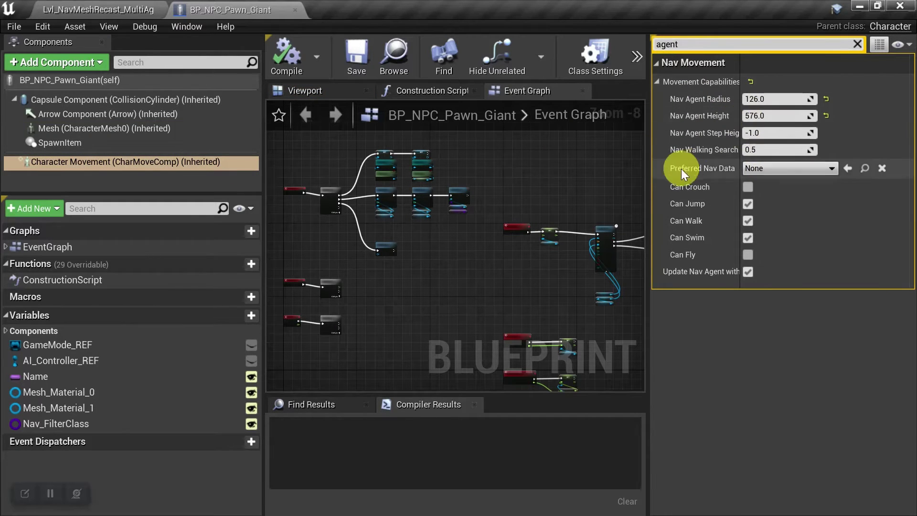
key("alt+Tab")
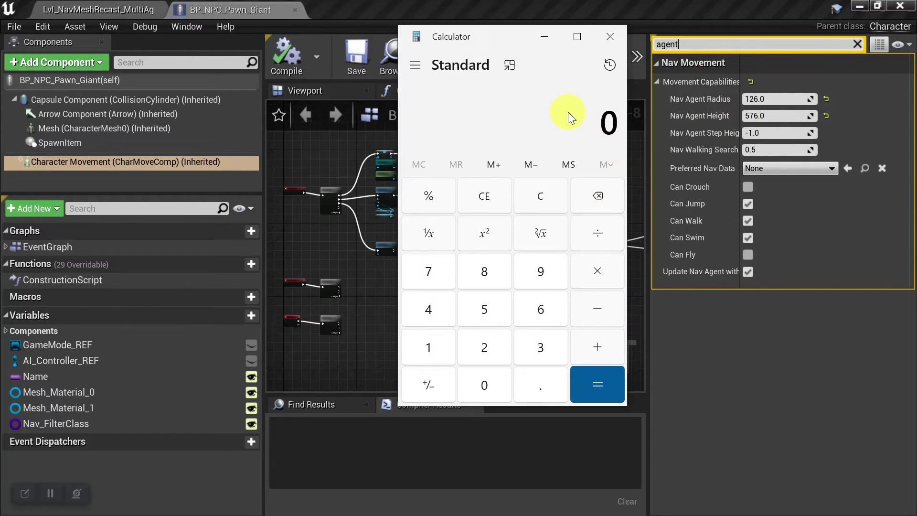
Verify 42 × 3 = 126 and 192 × 3 = 576 in Calculator, then clear the Details search.
type("42")
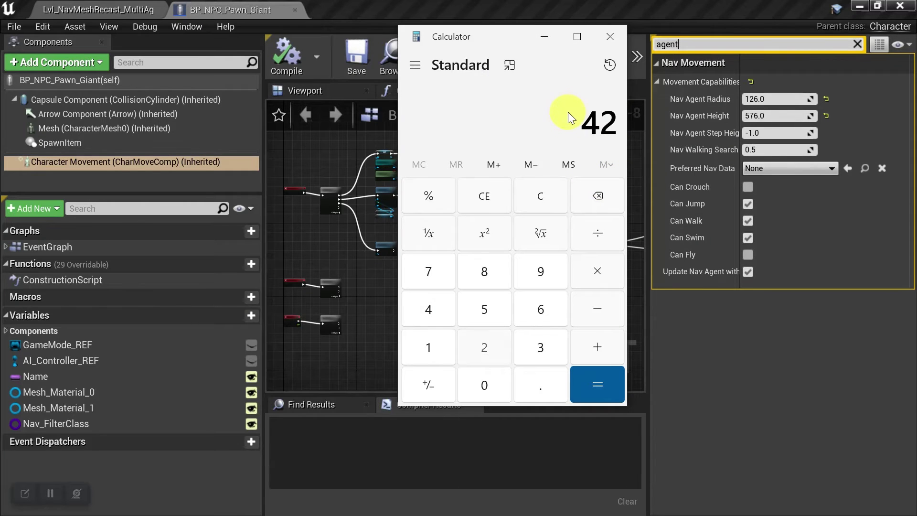
type("*3")
key("Return")
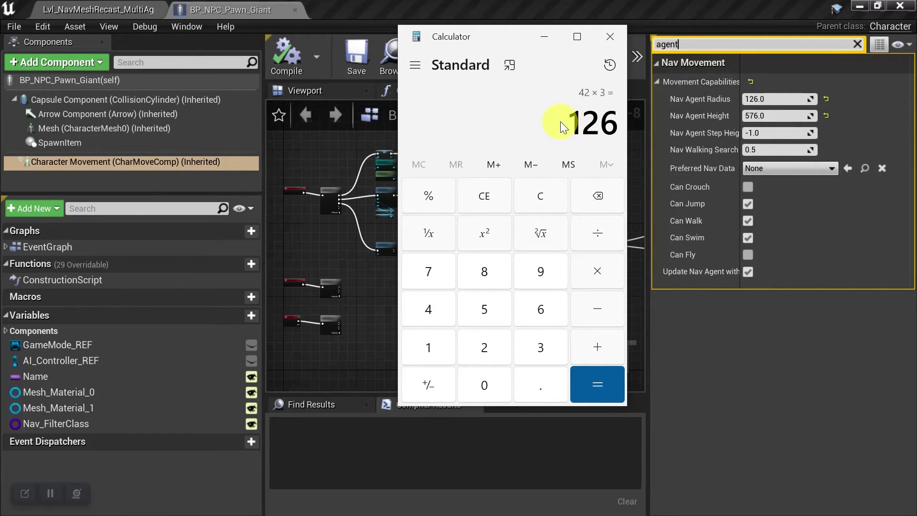
key("Escape")
type("192")
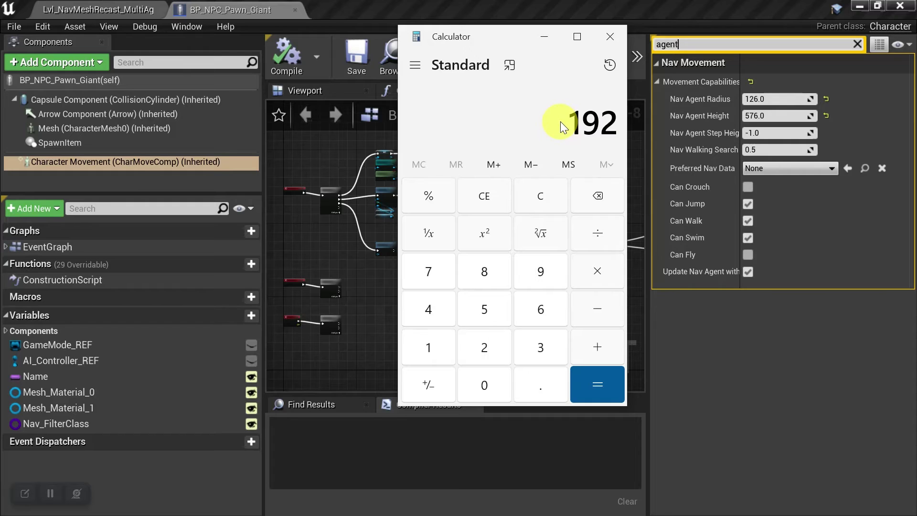
type("*3")
key("Return")
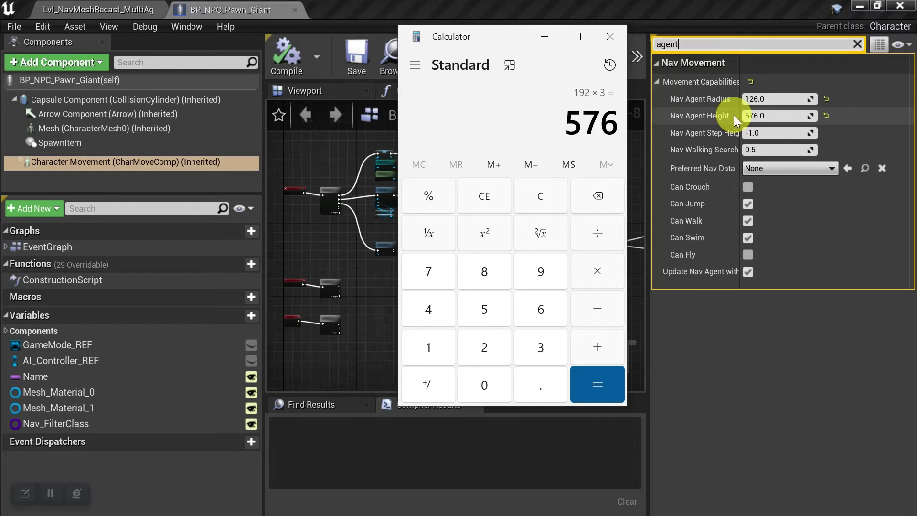
left_click(688, 44)
key("BackSpace")
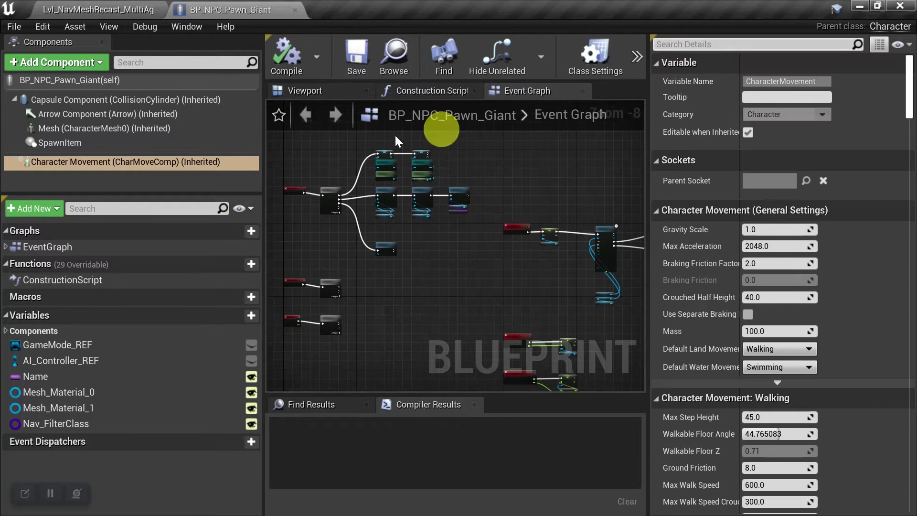
Confirm the capsule half height 288 equals 576 ÷ 2 in Calculator, then close Calculator.
left_click(120, 99)
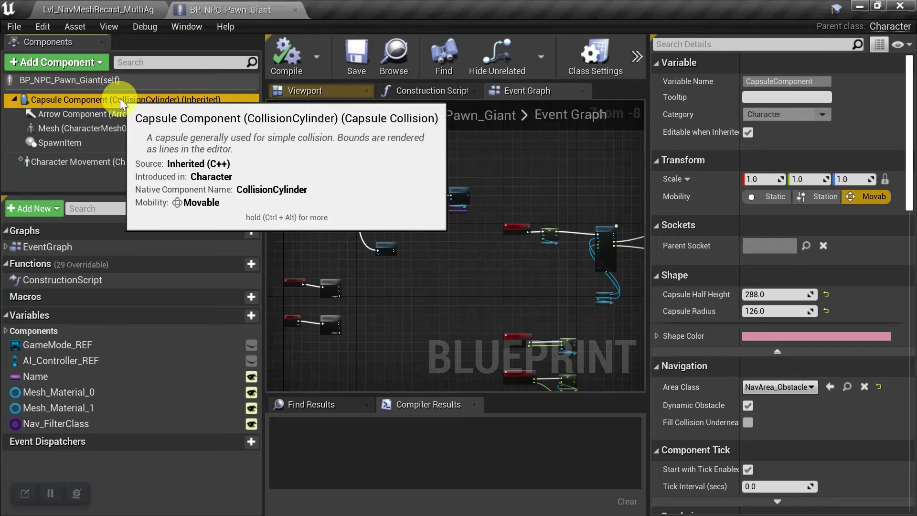
mouse_move(677, 296)
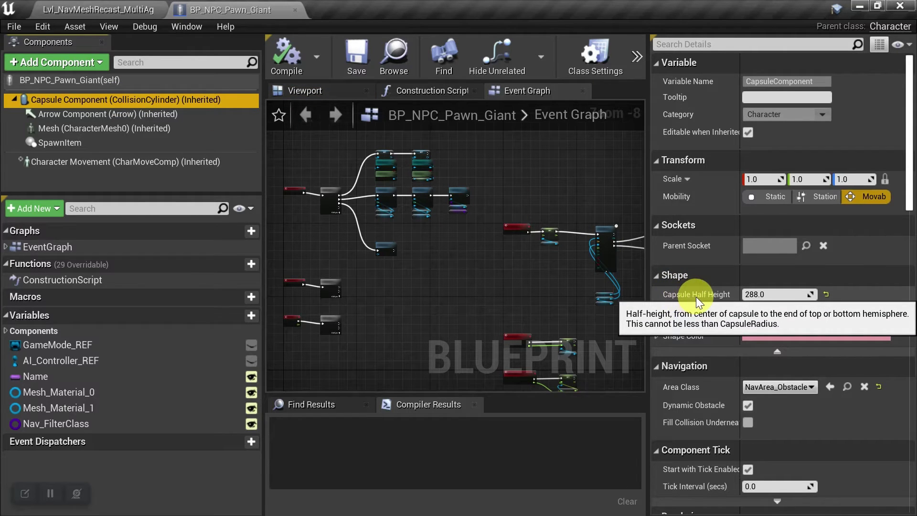
key("alt+Tab")
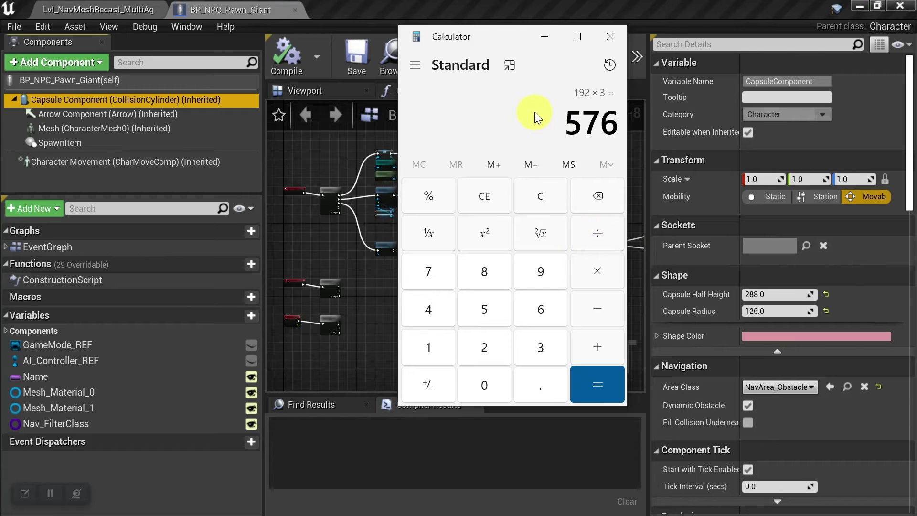
type("/2")
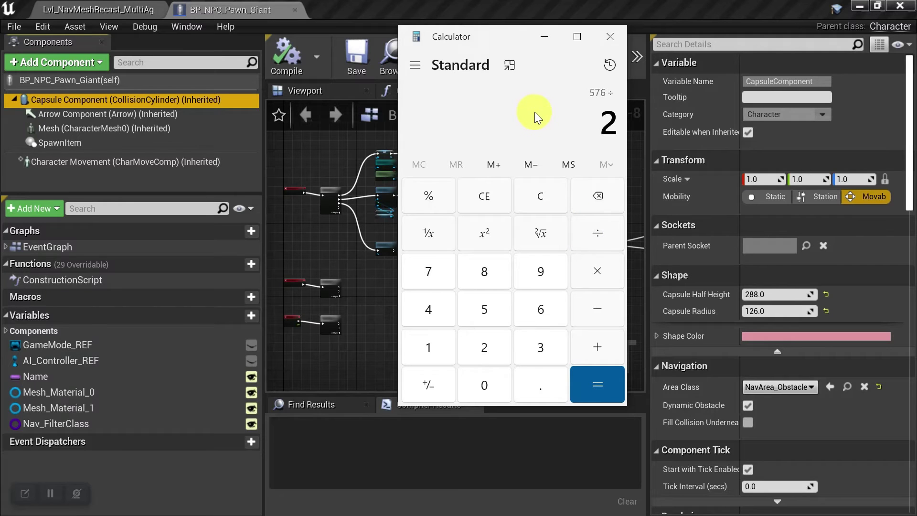
key("Return")
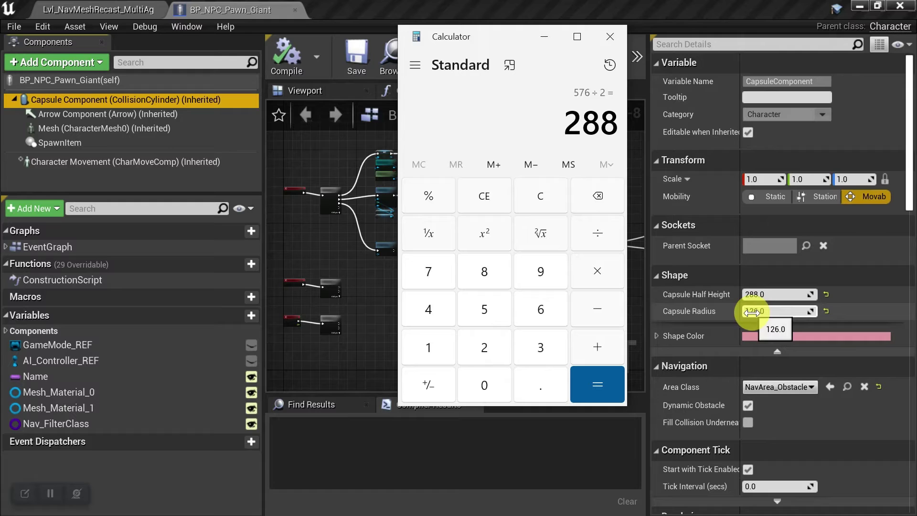
left_click(611, 36)
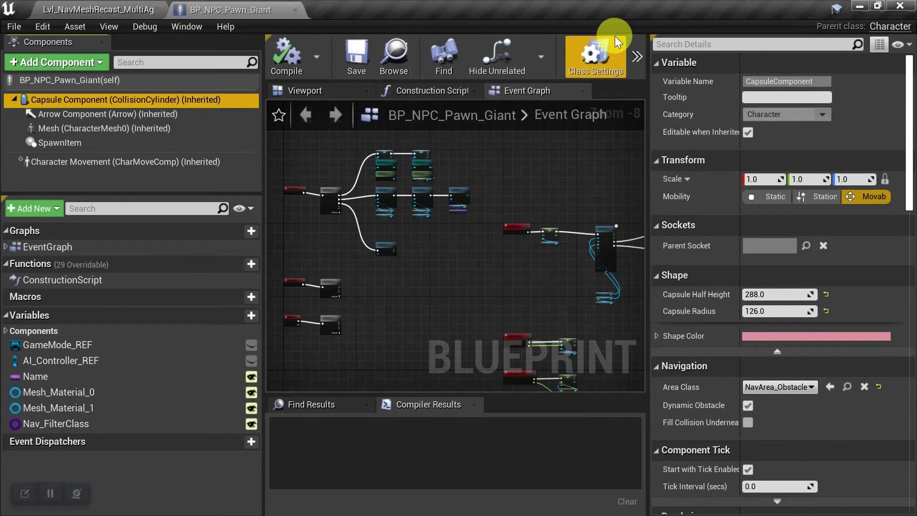
Close the giant blueprint and delete AA_RecastNavMesh-Default from the World Outliner.
left_click(296, 10)
scroll(758, 146, "up", 5)
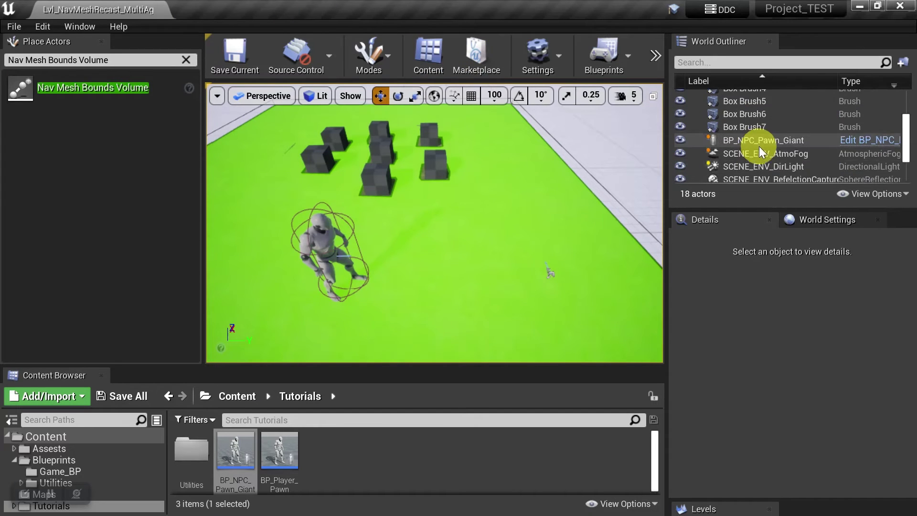
scroll(763, 153, "up", 1)
scroll(764, 153, "down", 3)
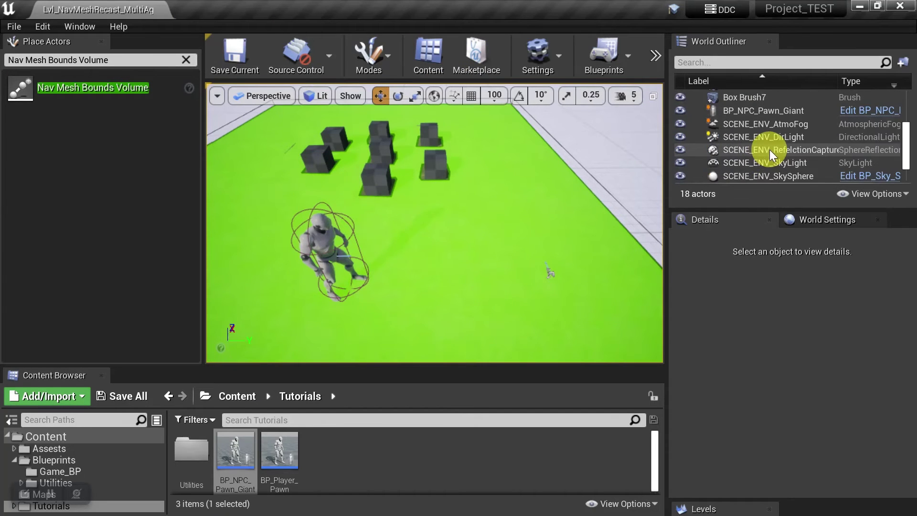
scroll(764, 153, "up", 3)
left_click(773, 109)
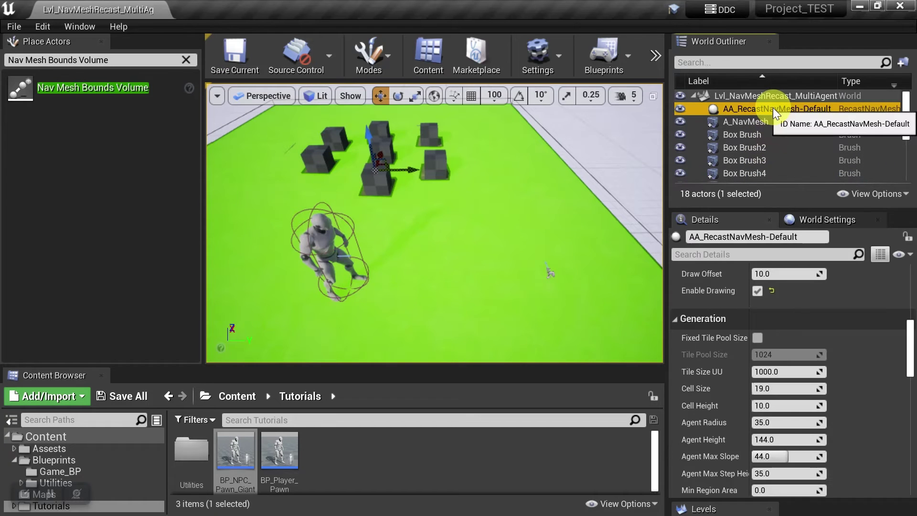
key("Delete")
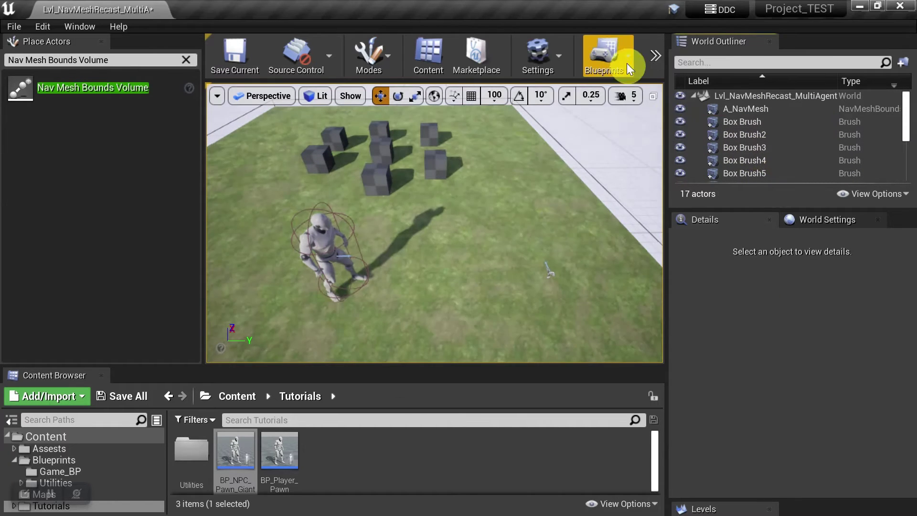
Rebuild all levels so RecastNavMesh-Char1 and RecastNavMesh-Char2 are generated.
left_click(654, 58)
left_click(686, 104)
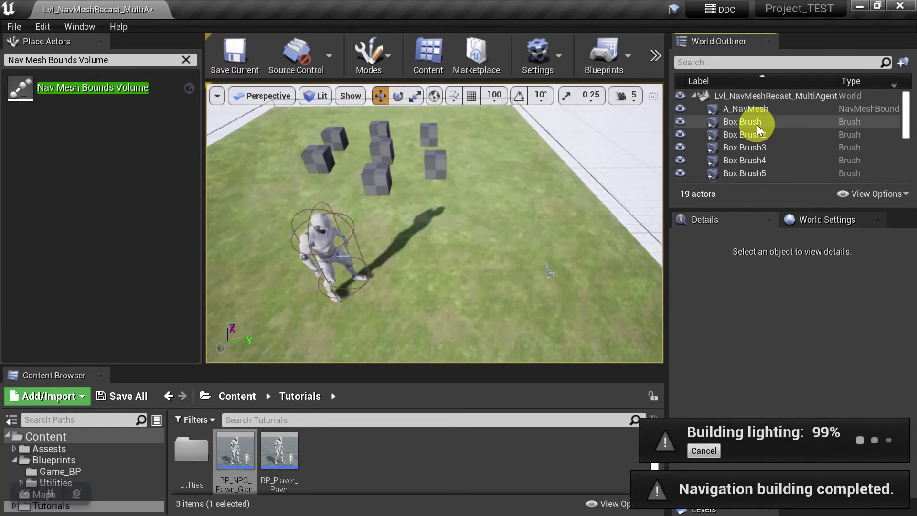
scroll(757, 124, "down", 2)
scroll(757, 125, "down", 2)
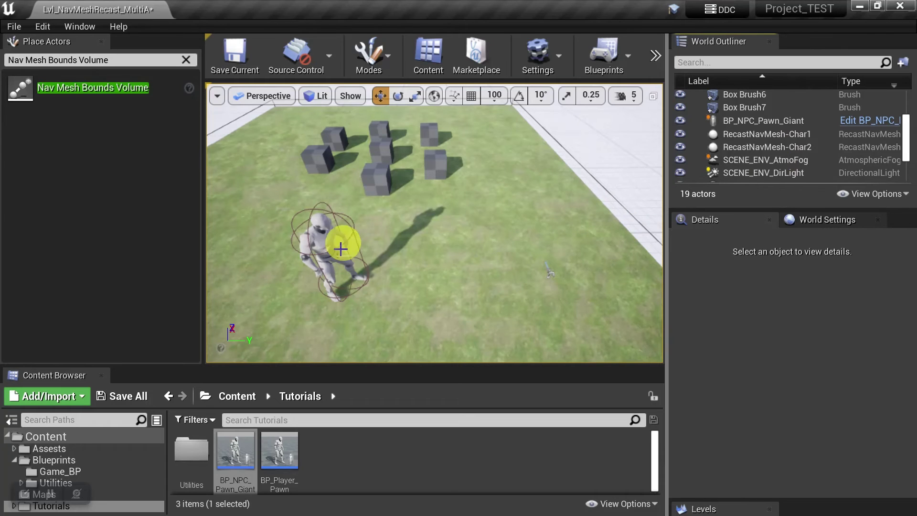
Rename the navmeshes AA_RecastNavMesh-Char1 and AA_RecastNavMesh-Char2, then select both.
left_click(778, 134)
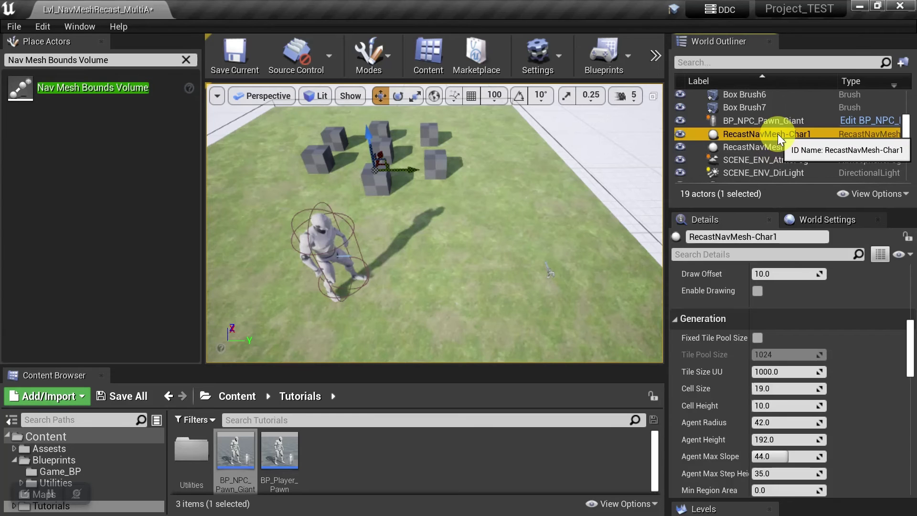
left_click(778, 133)
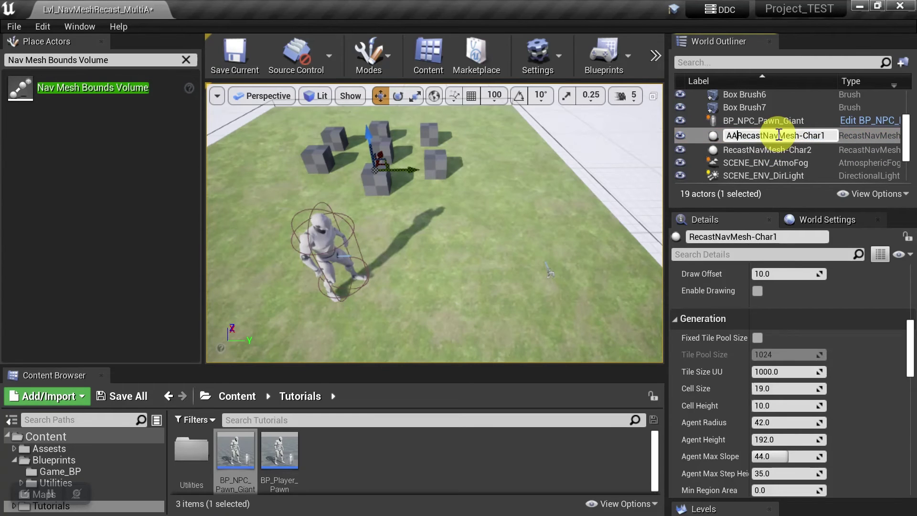
key("Return")
left_click(766, 147)
key("F2")
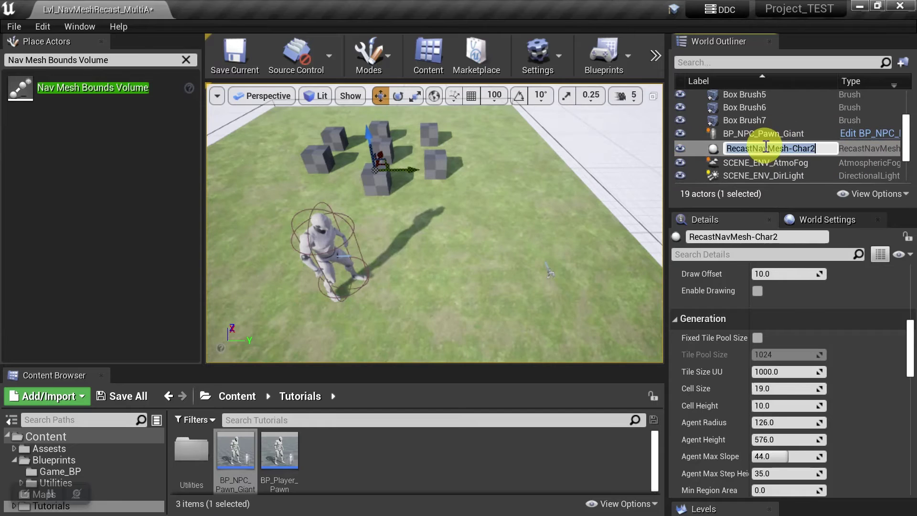
type("AA_")
key("Return")
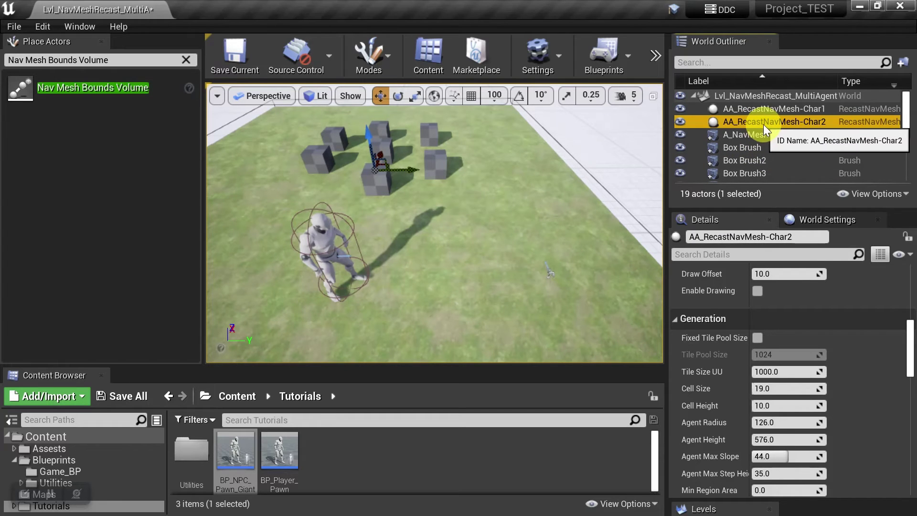
left_click(763, 109, "ctrl")
Tick Enable Drawing under Display for both AA_ navmeshes.
scroll(800, 330, "up", 6)
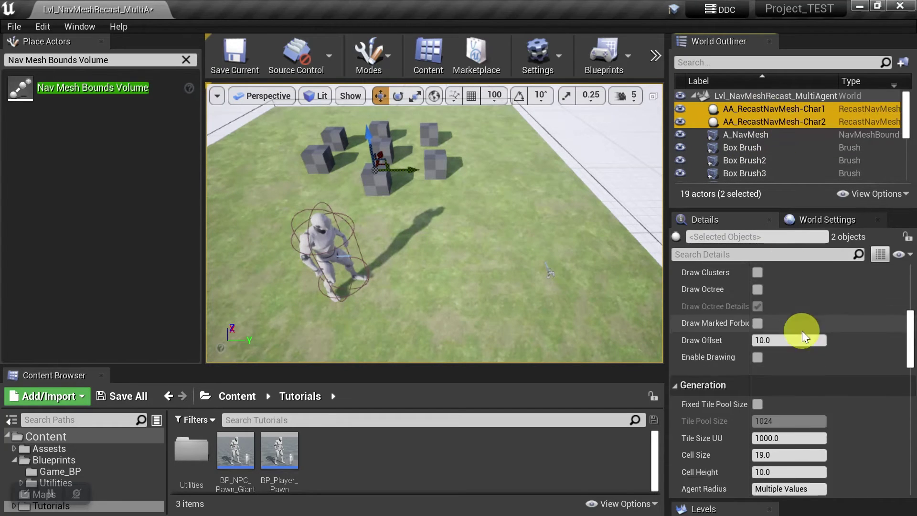
scroll(798, 359, "up", 3)
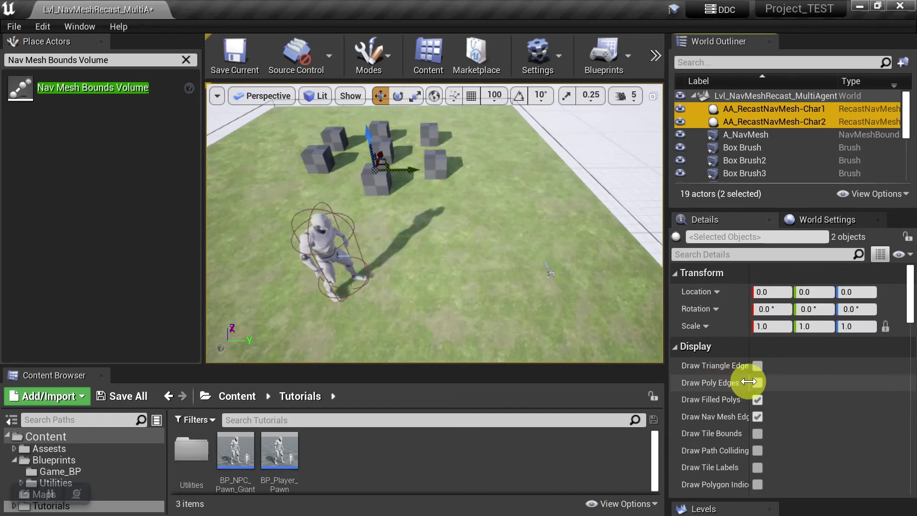
scroll(809, 363, "down", 4)
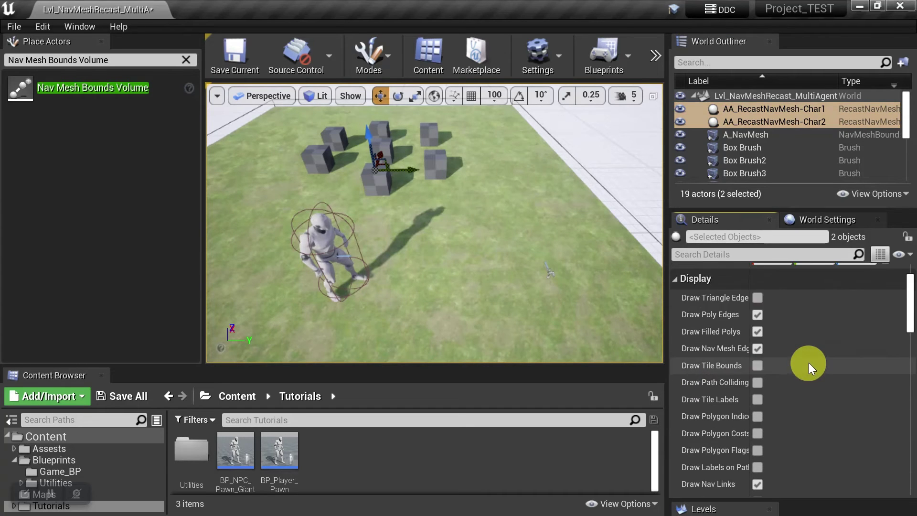
scroll(809, 360, "down", 3)
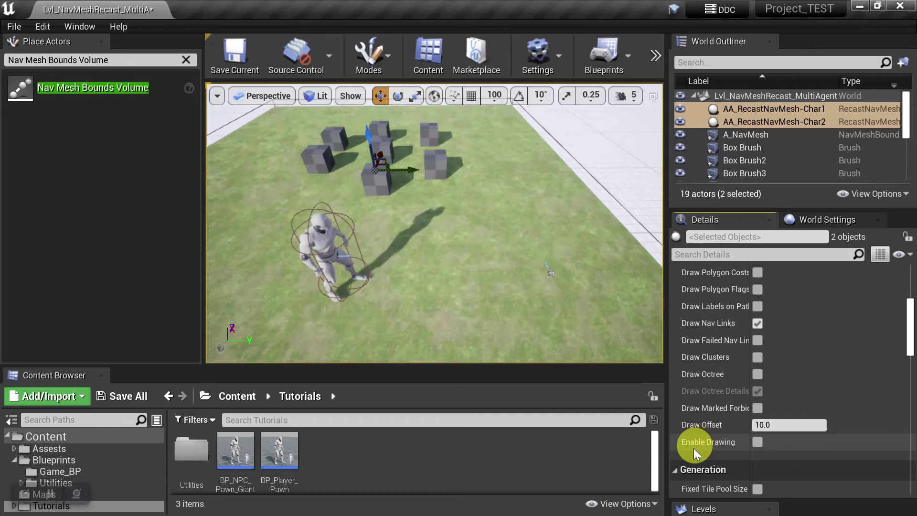
left_click(756, 443)
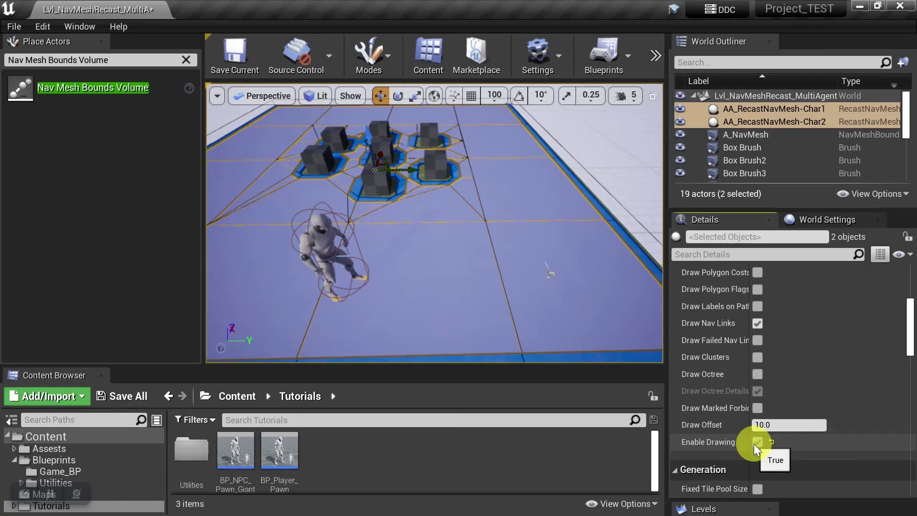
Set AA_RecastNavMesh-Char1's Tile Size UU to 500.
scroll(800, 344, "down", 3)
scroll(802, 343, "down", 4)
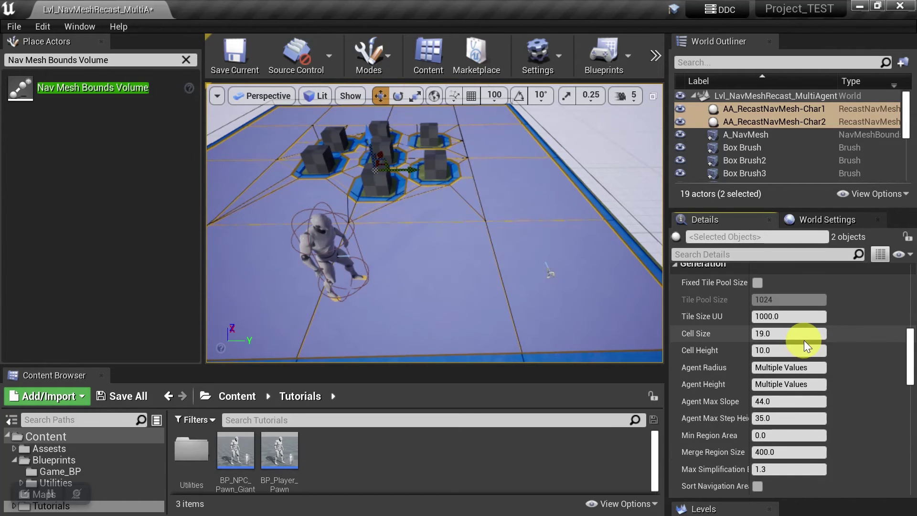
left_click_drag(912, 354, 913, 351)
left_click(807, 110)
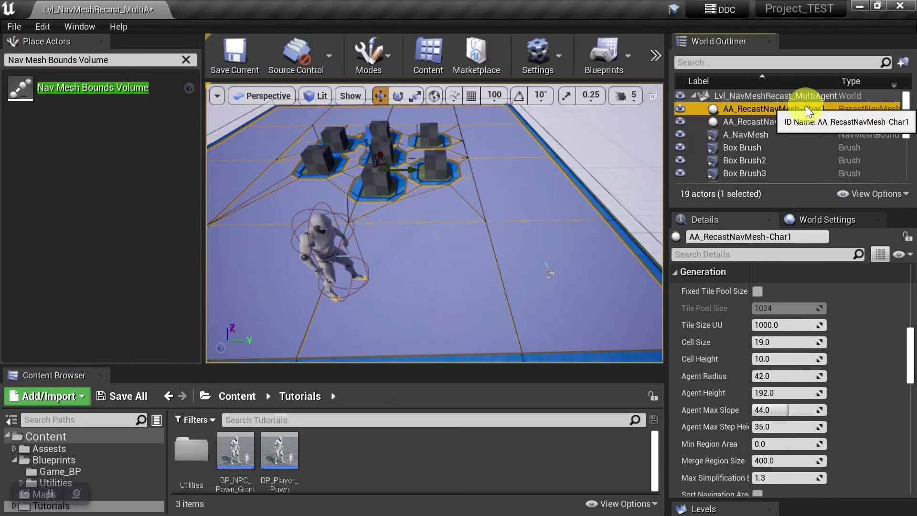
left_click(791, 325)
type("500")
key("Return")
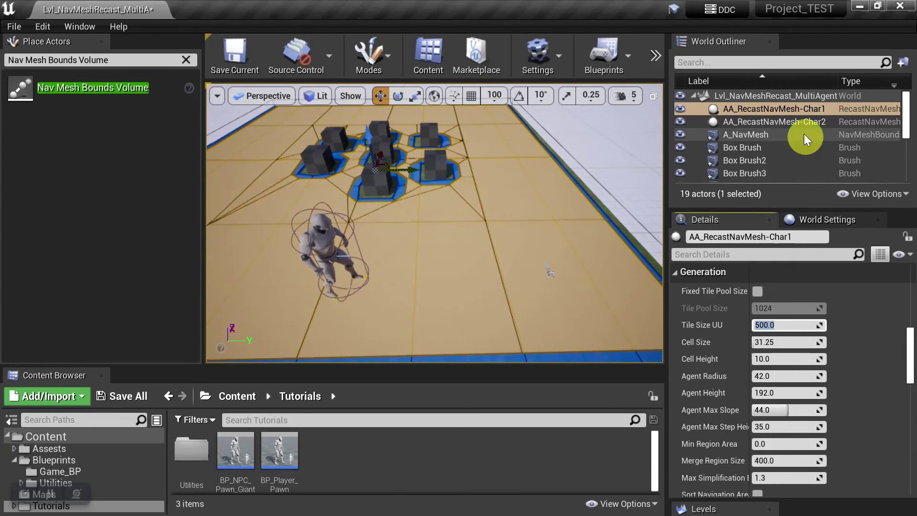
Set AA_RecastNavMesh-Char2's Cell Size to 60.
left_click(792, 123)
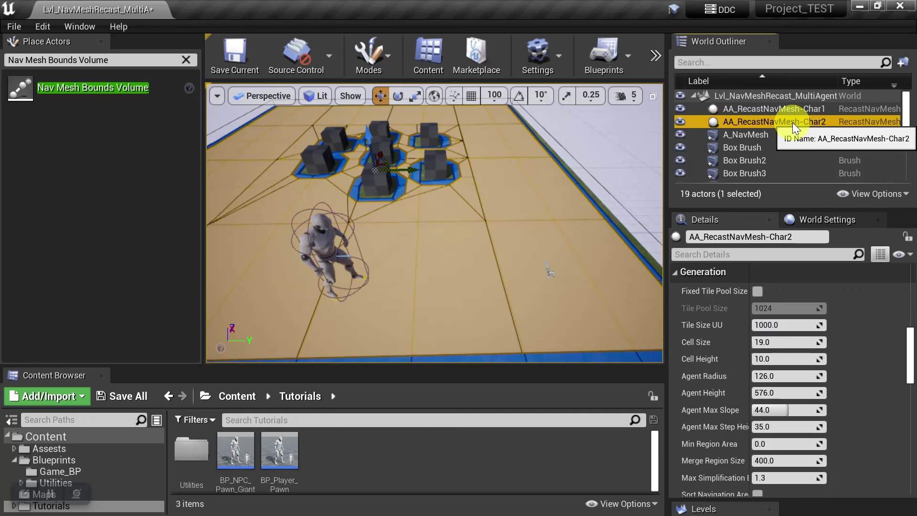
left_click(787, 343)
key("Return")
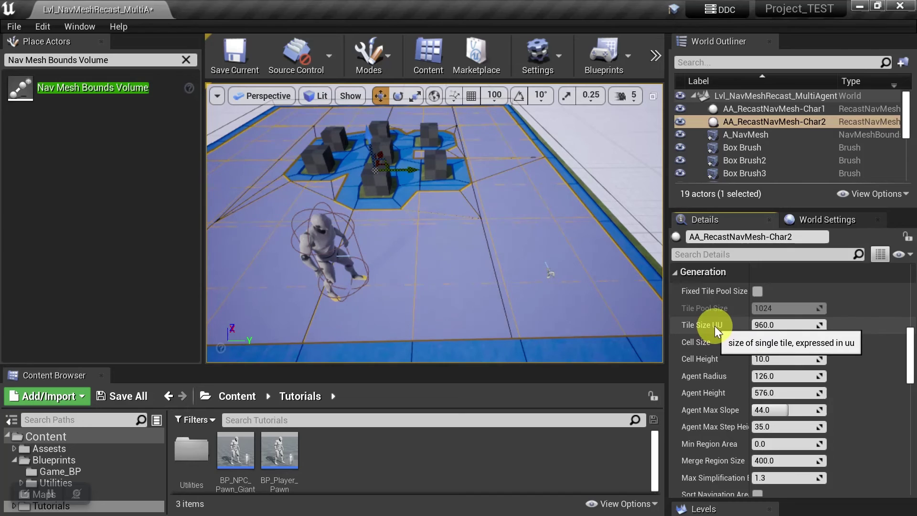
left_click(712, 339)
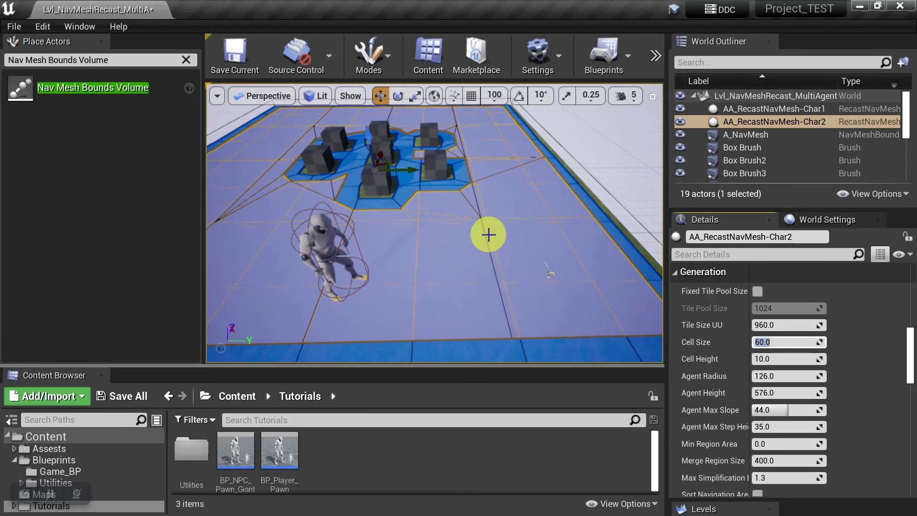
left_click(798, 108)
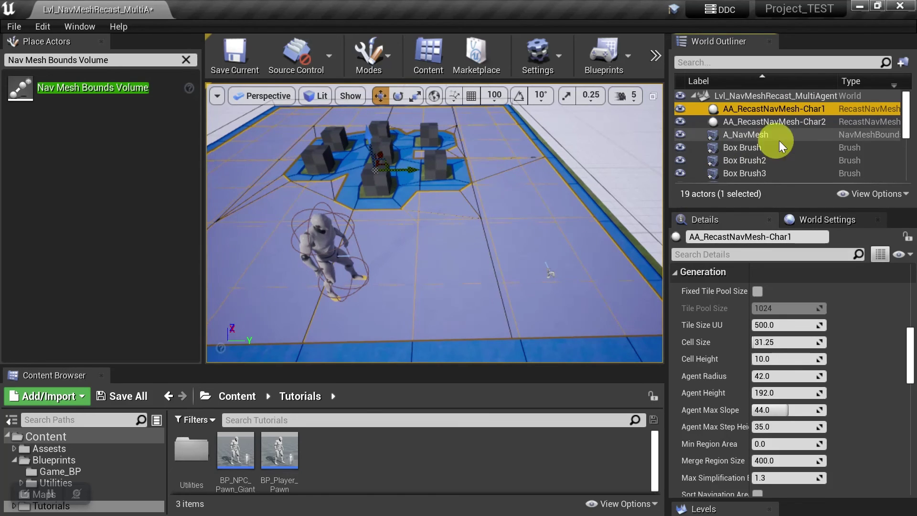
left_click(792, 122)
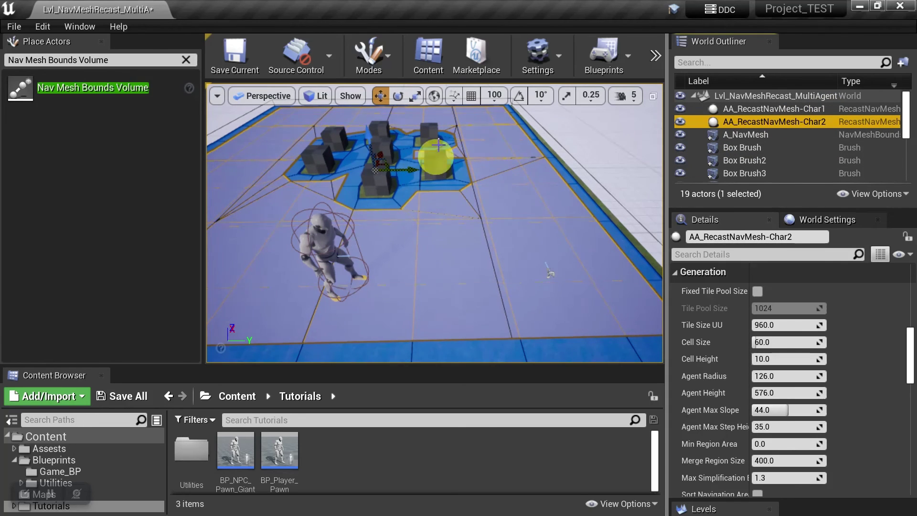
Play the level in the editor and send the player pawn toward the boxes so the giant chases it.
left_click(656, 56)
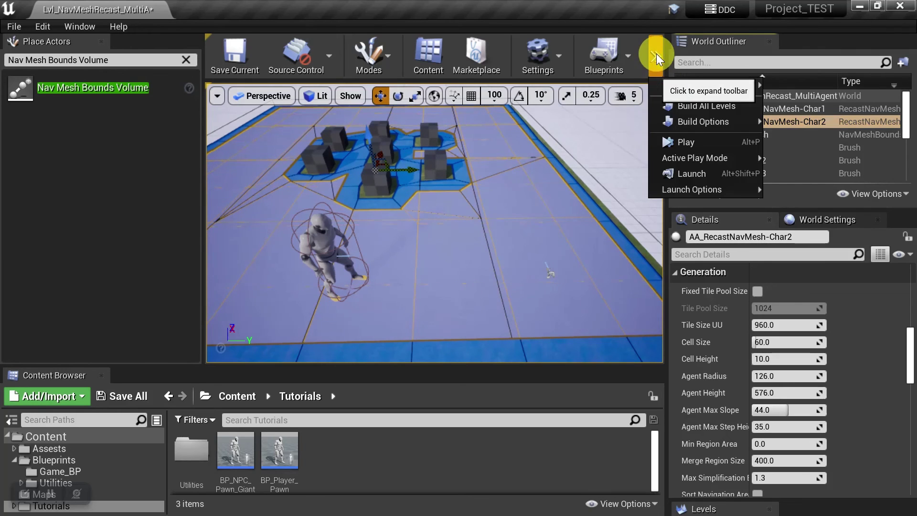
left_click(673, 142)
left_click(392, 197)
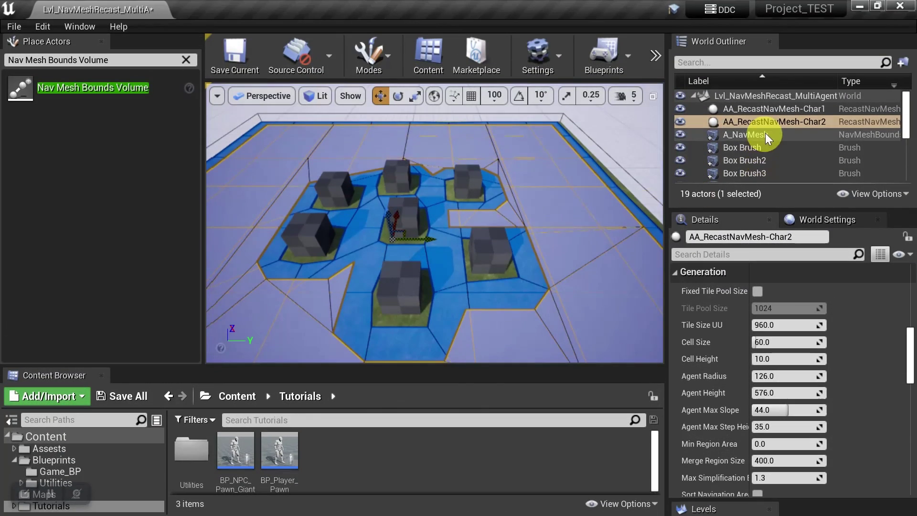
Select the A_NavMesh bounds volume and show its Supported Agents, Char1 and Char2, in Details.
left_click(760, 134)
scroll(820, 325, "up", 10)
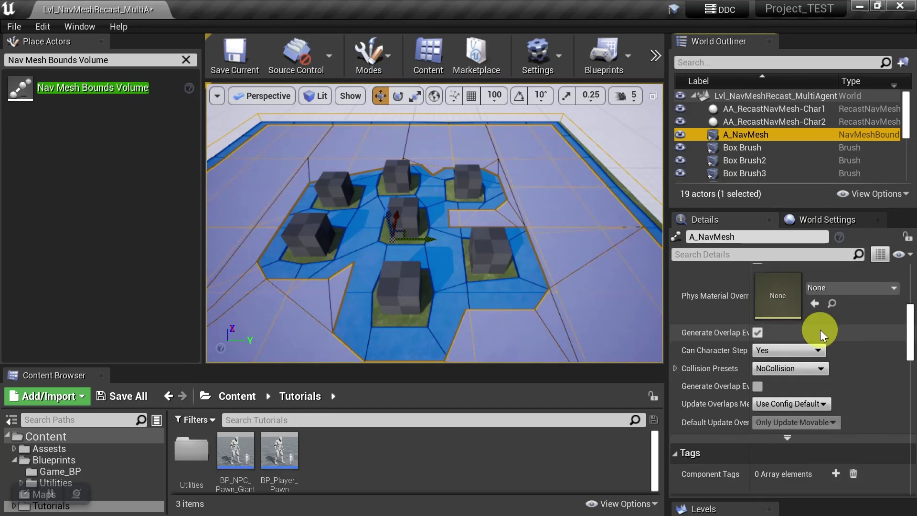